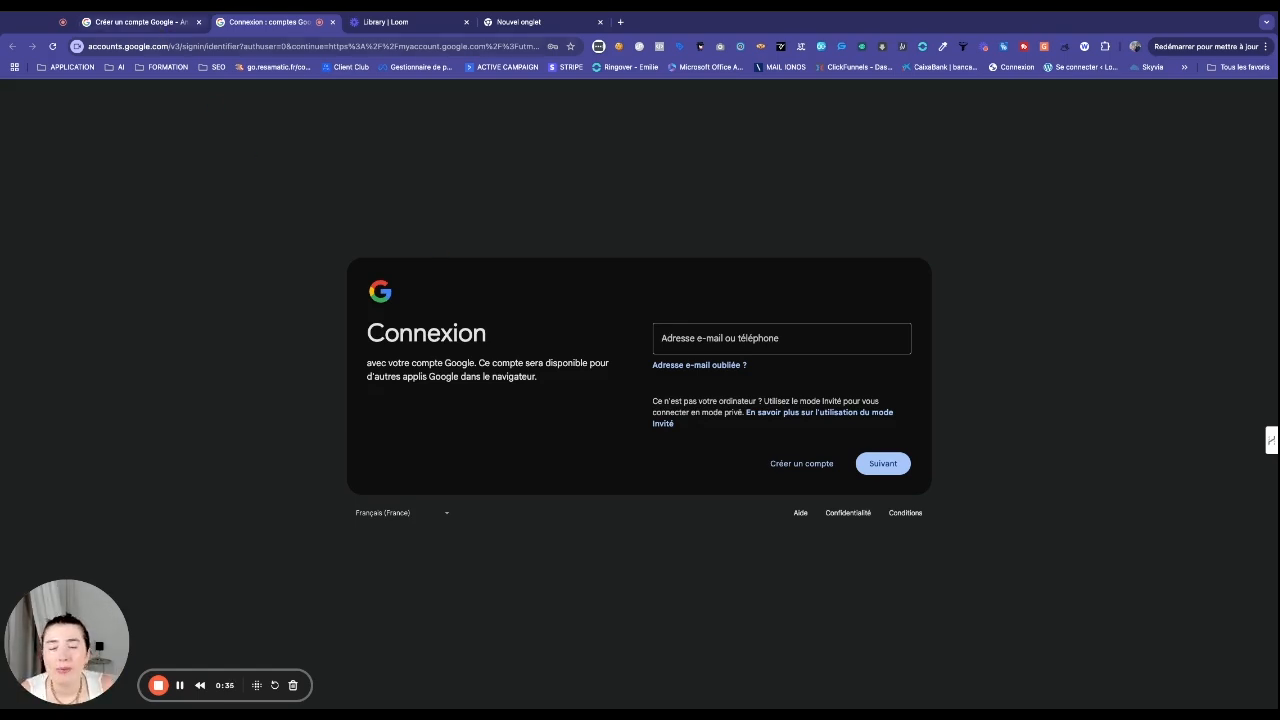
Step: Skim the account-creation help article, then open the Créer un compte account-type choices
left_click(141, 22)
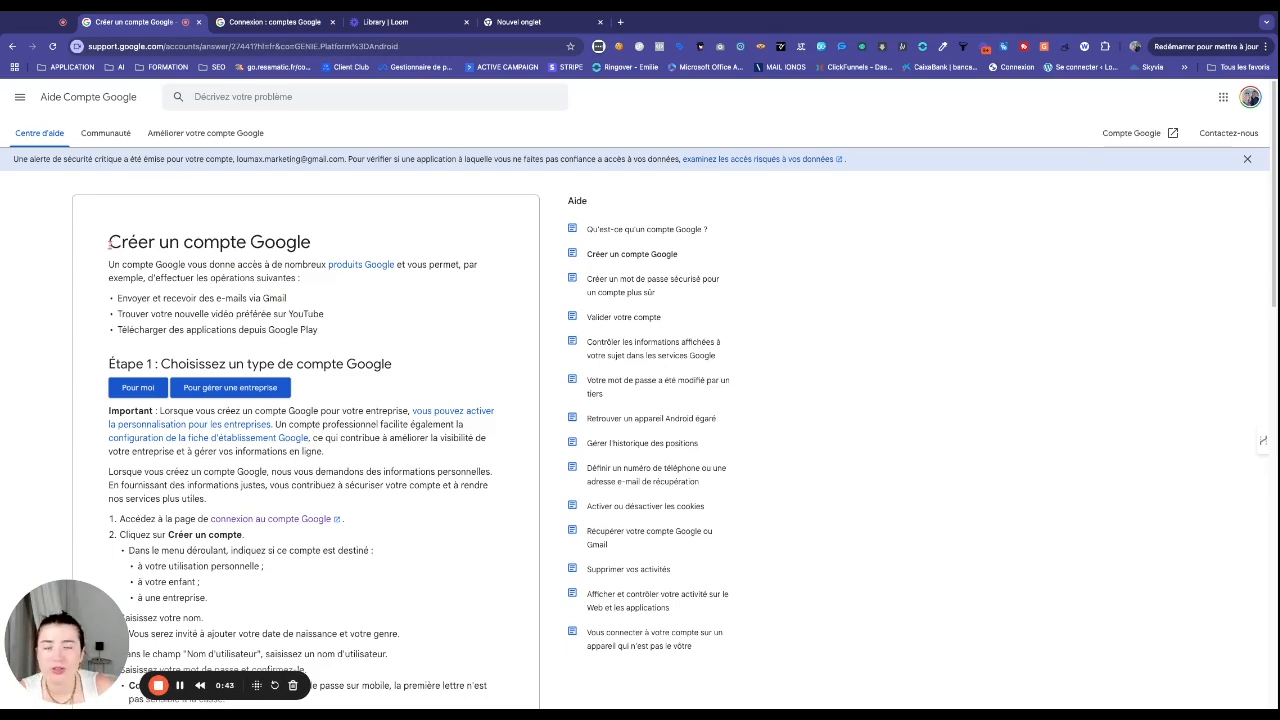
left_click_drag(108, 241, 311, 242)
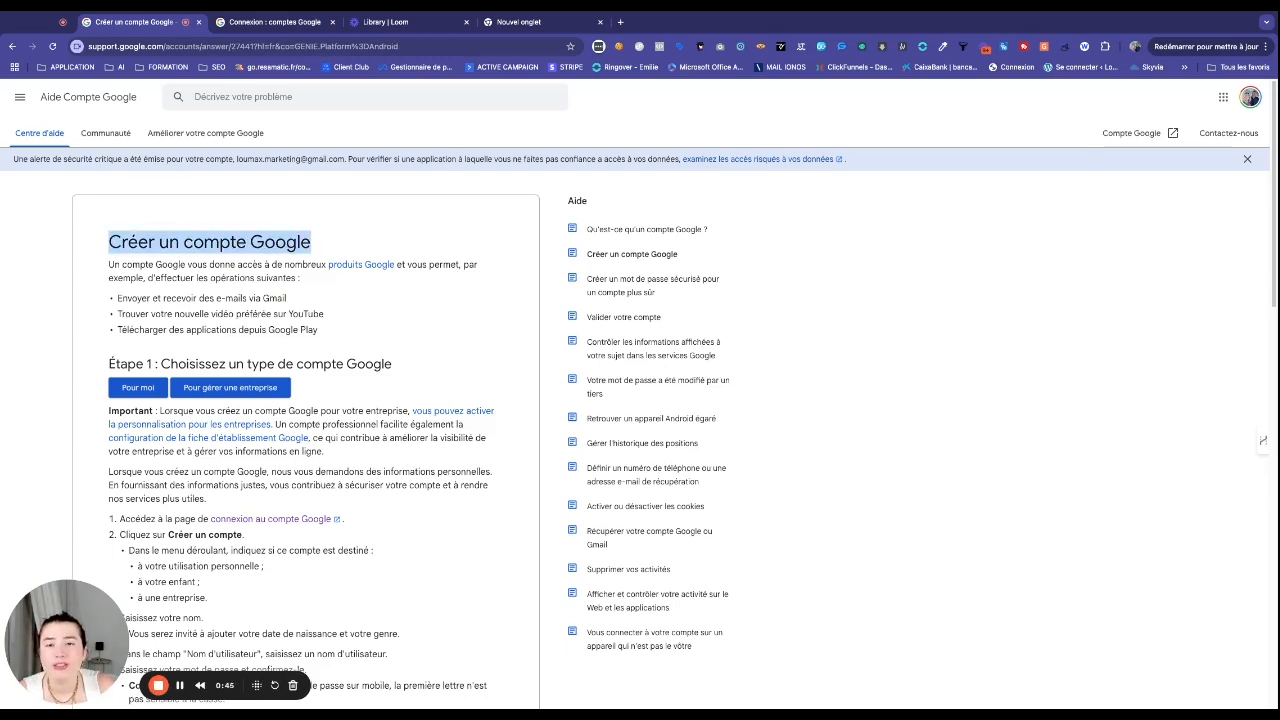
left_click(322, 262)
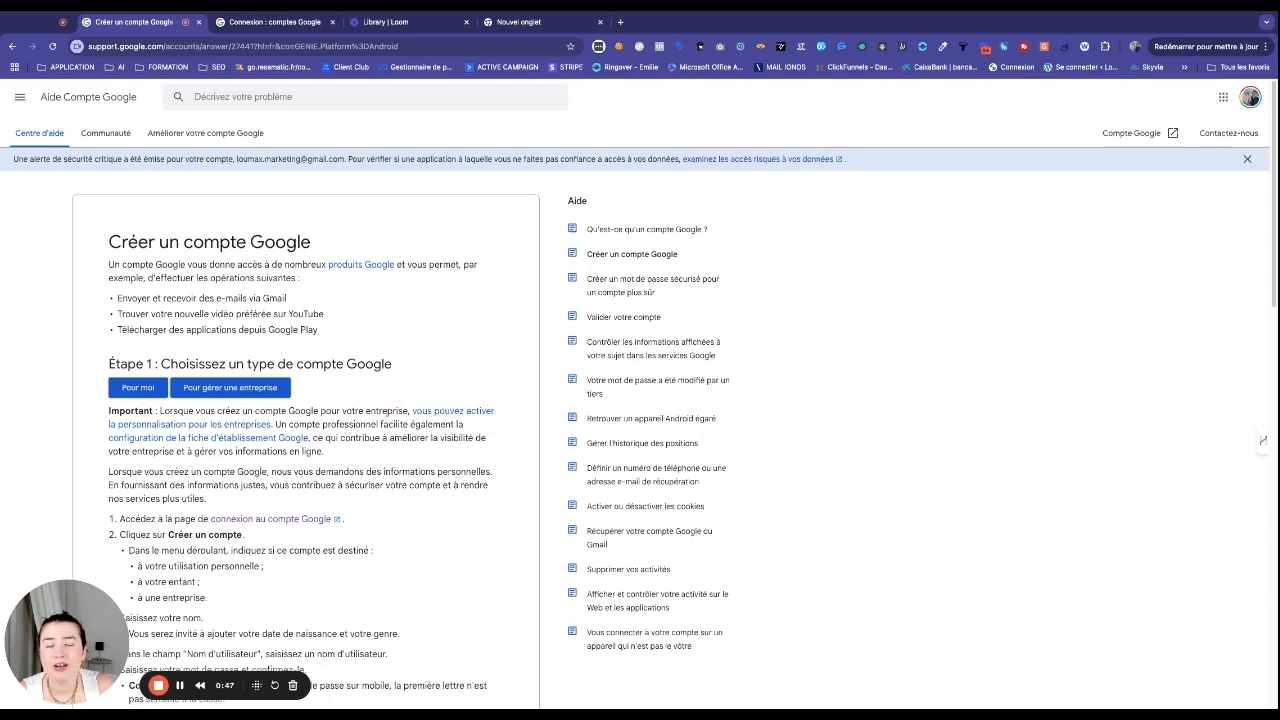
scroll(398, 400, "down", 1)
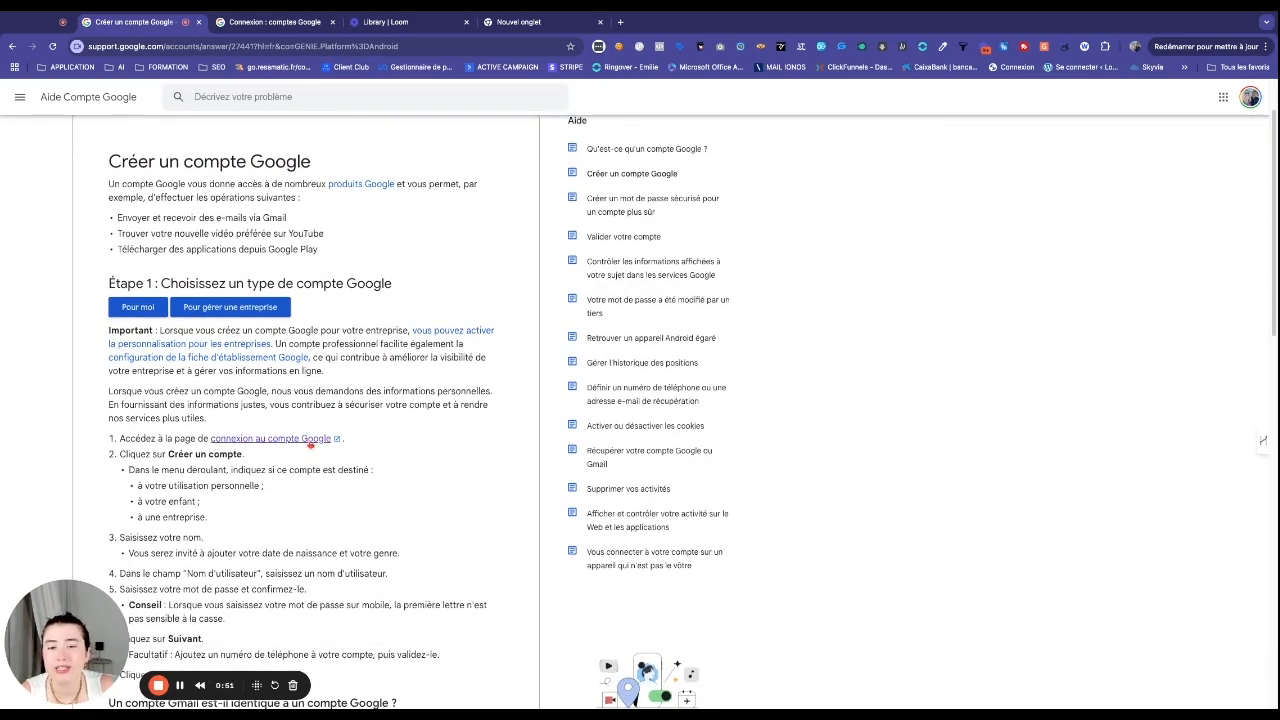
scroll(165, 390, "down", 2)
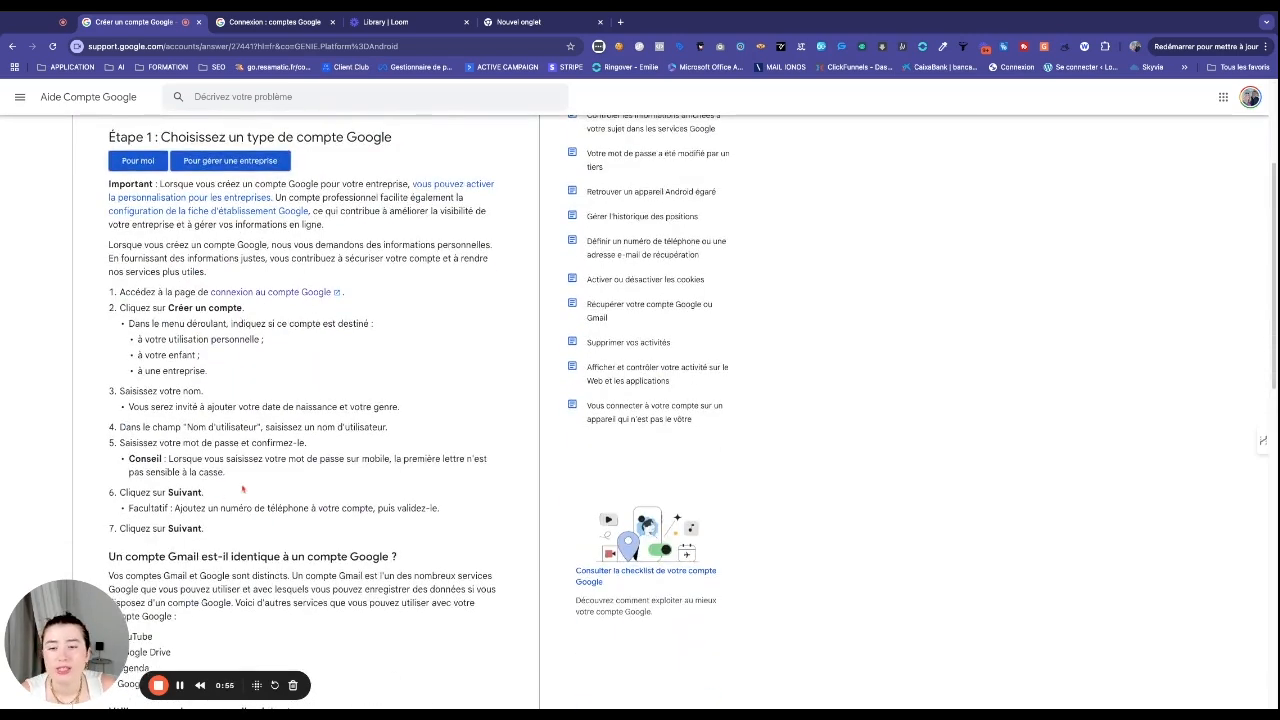
left_click(265, 22)
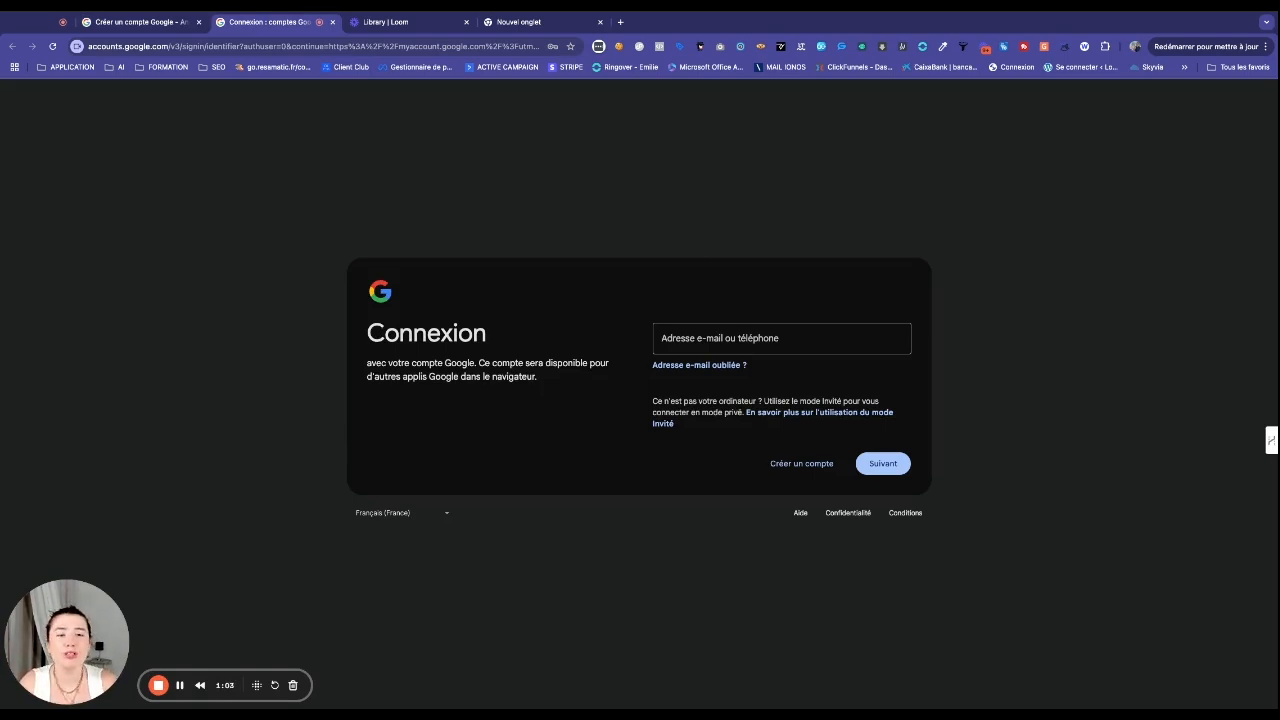
left_click(786, 464)
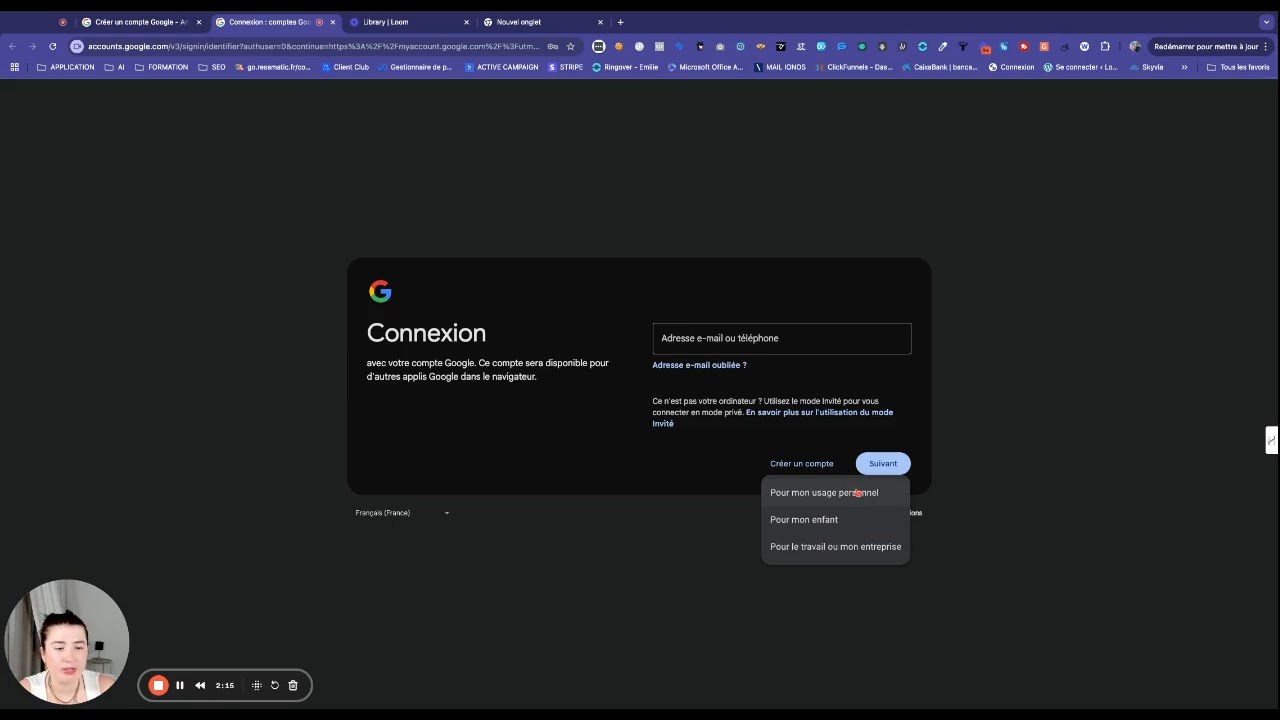
Step: Choose Pour mon usage personnel, enter the new user's first and last name, and continue
left_click(857, 492)
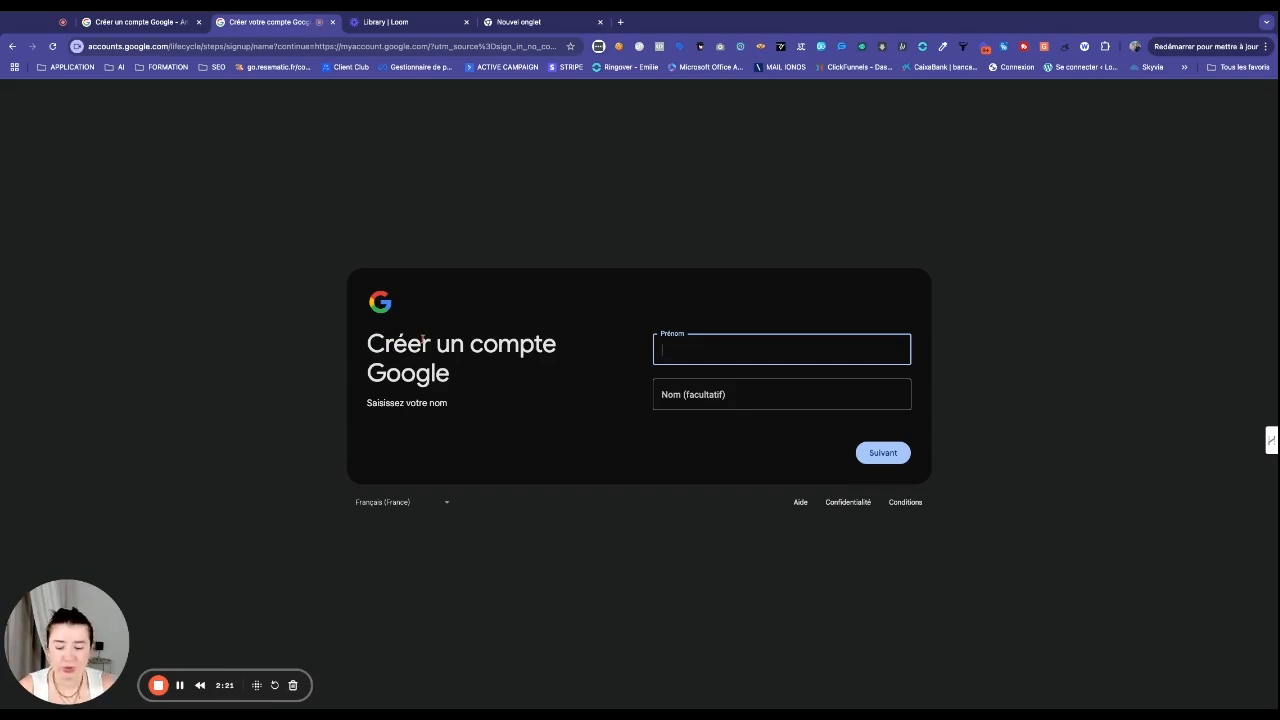
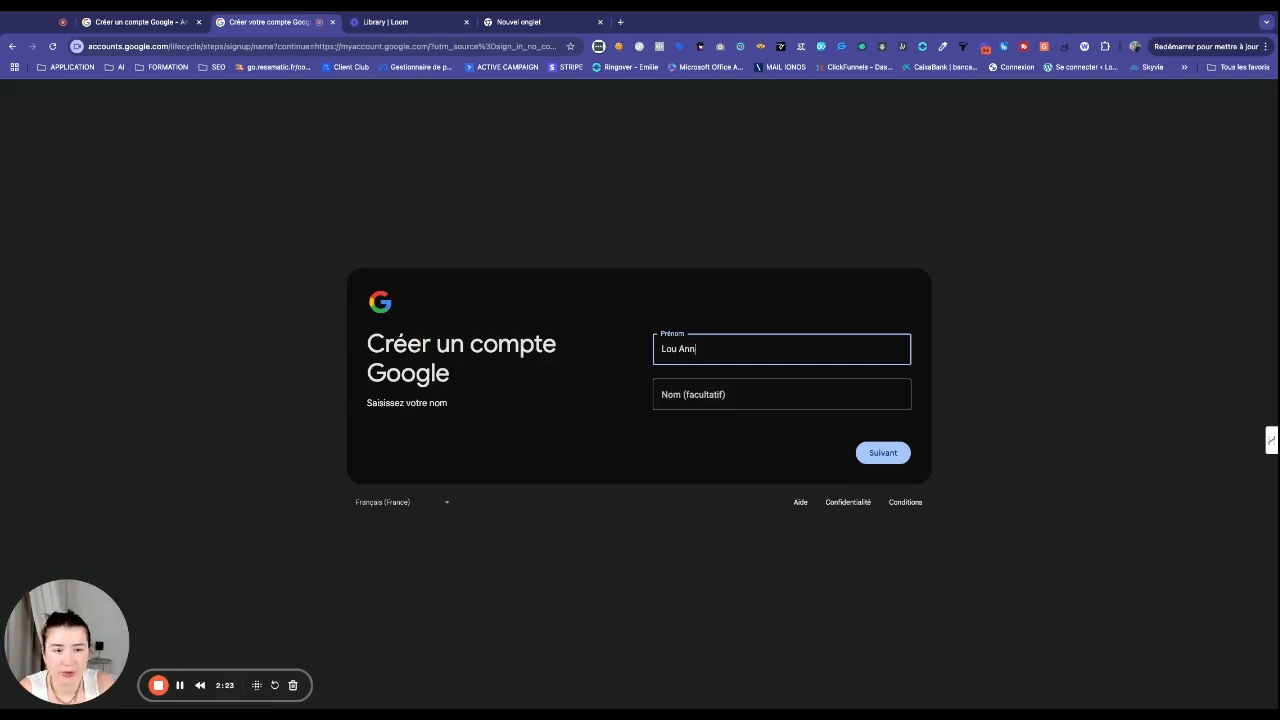
left_click(750, 395)
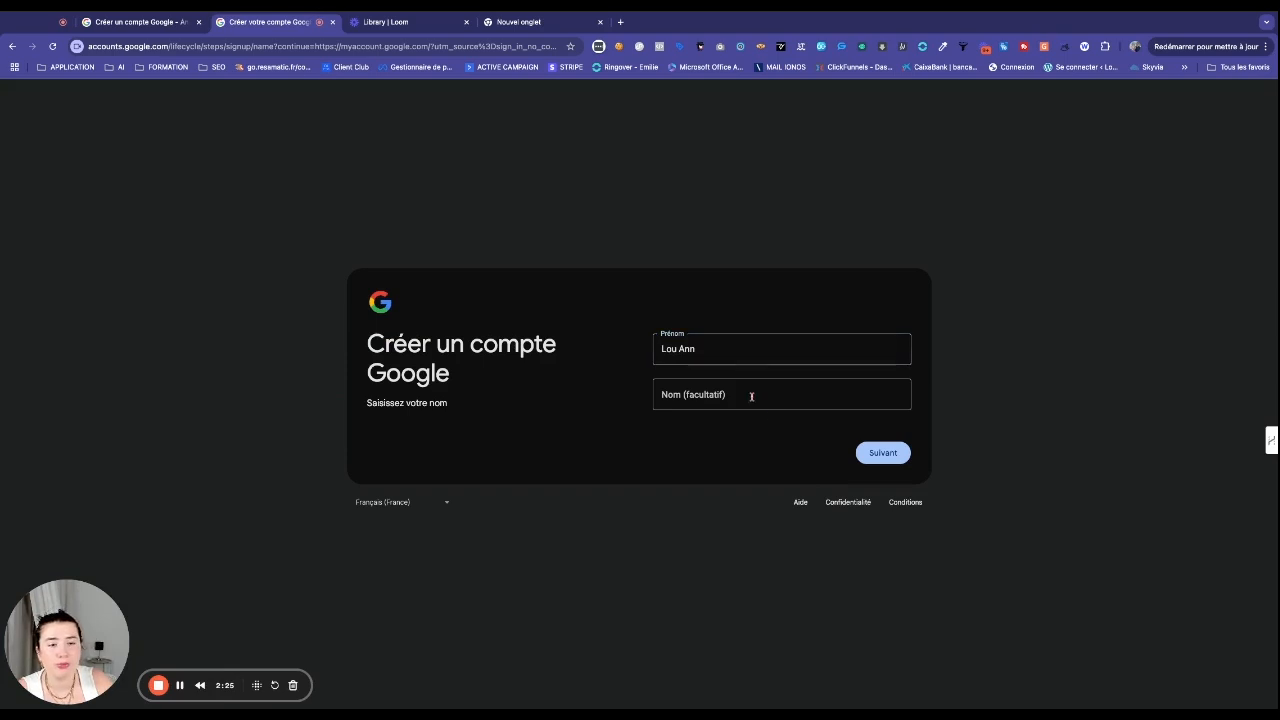
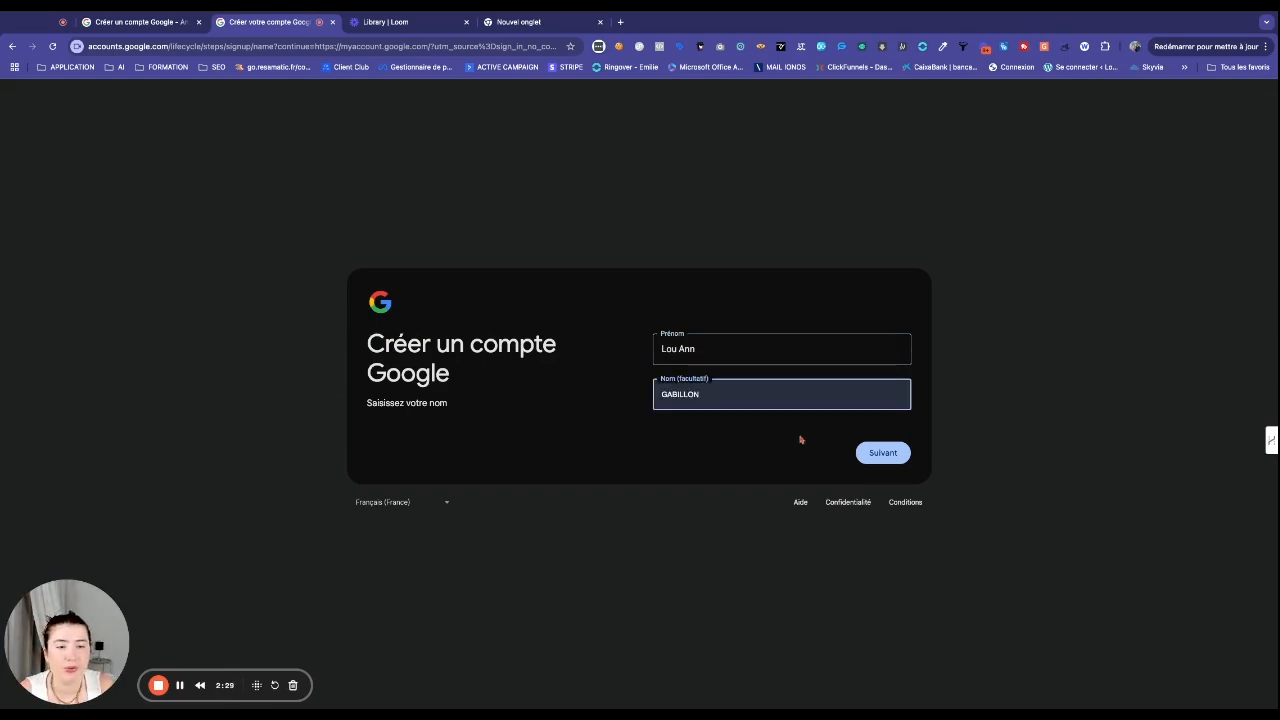
left_click(880, 455)
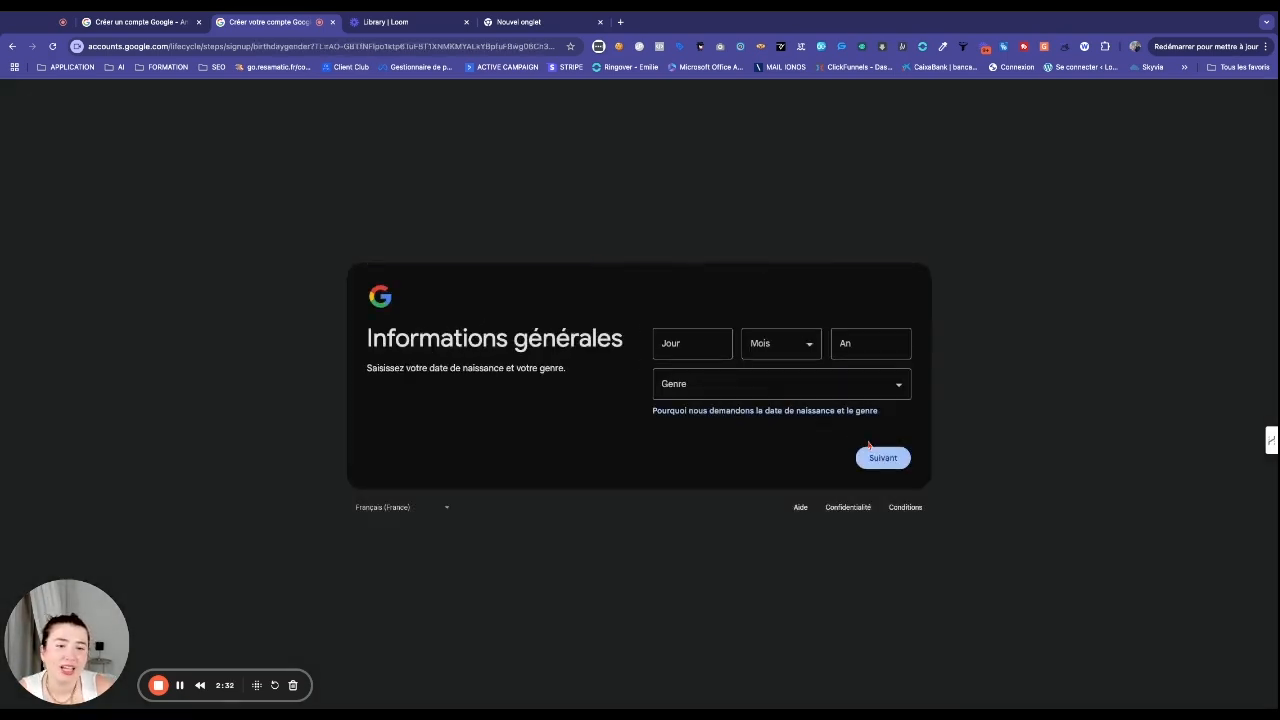
Step: Enter birth day 2, set gender to Femme, and submit to reach the Gmail address step
left_click(682, 355)
type("27")
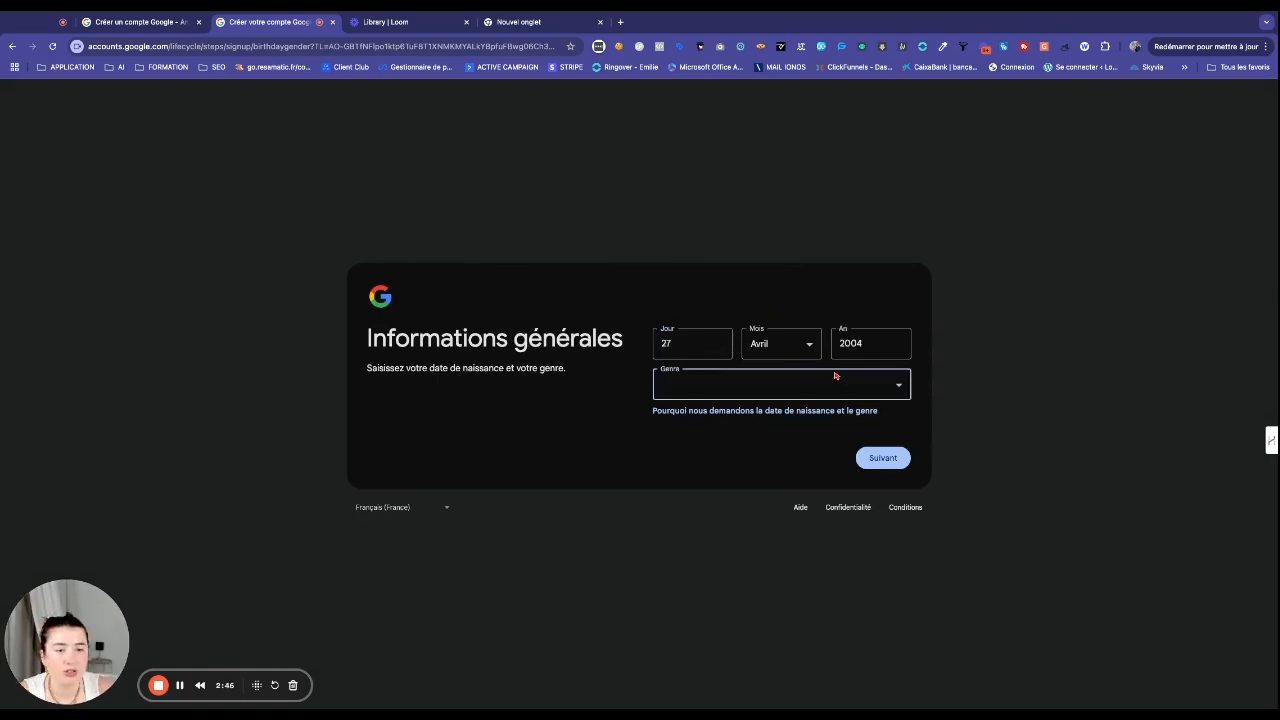
left_click(836, 378)
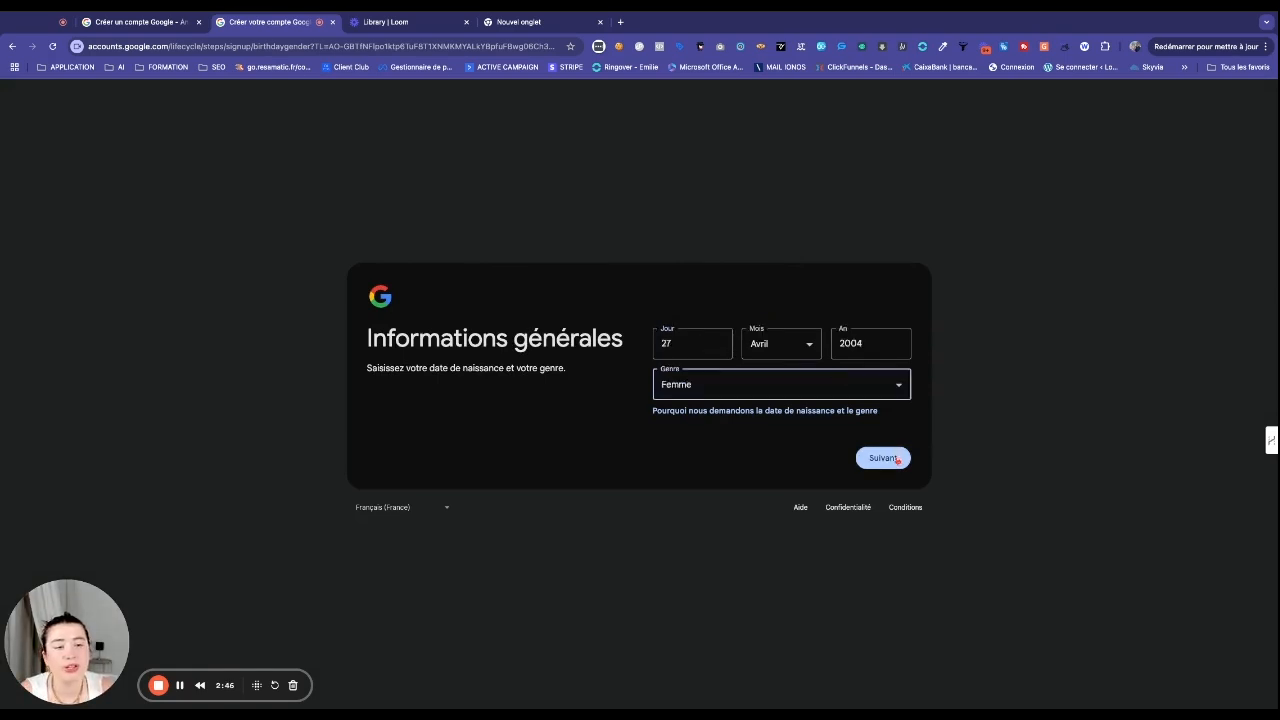
left_click(893, 462)
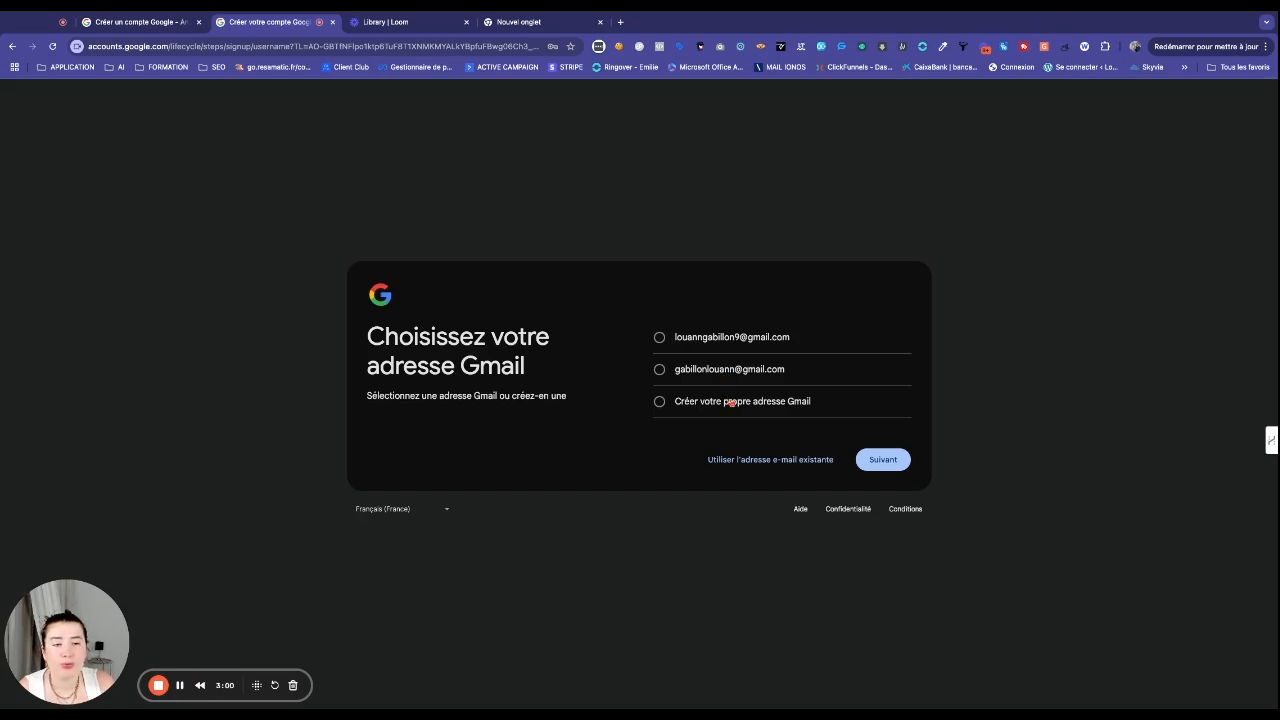
Step: Pick the second suggested Gmail address and confirm it
left_click(741, 375)
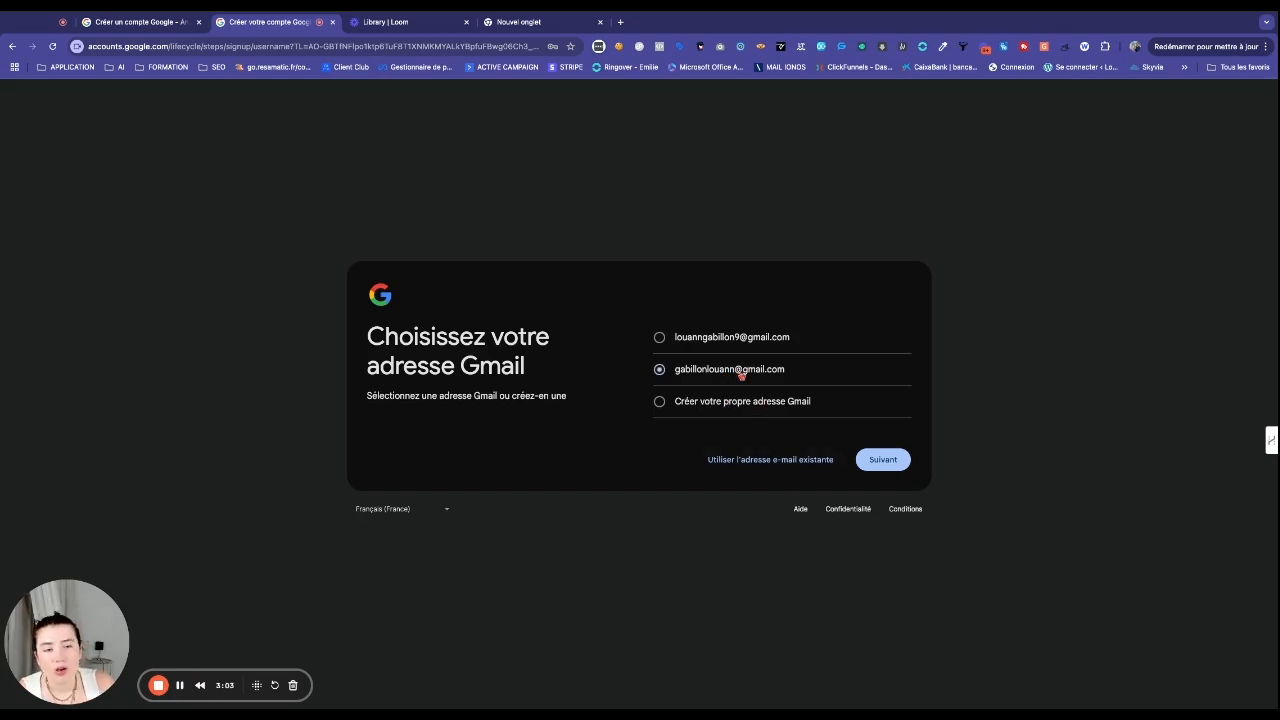
left_click(889, 465)
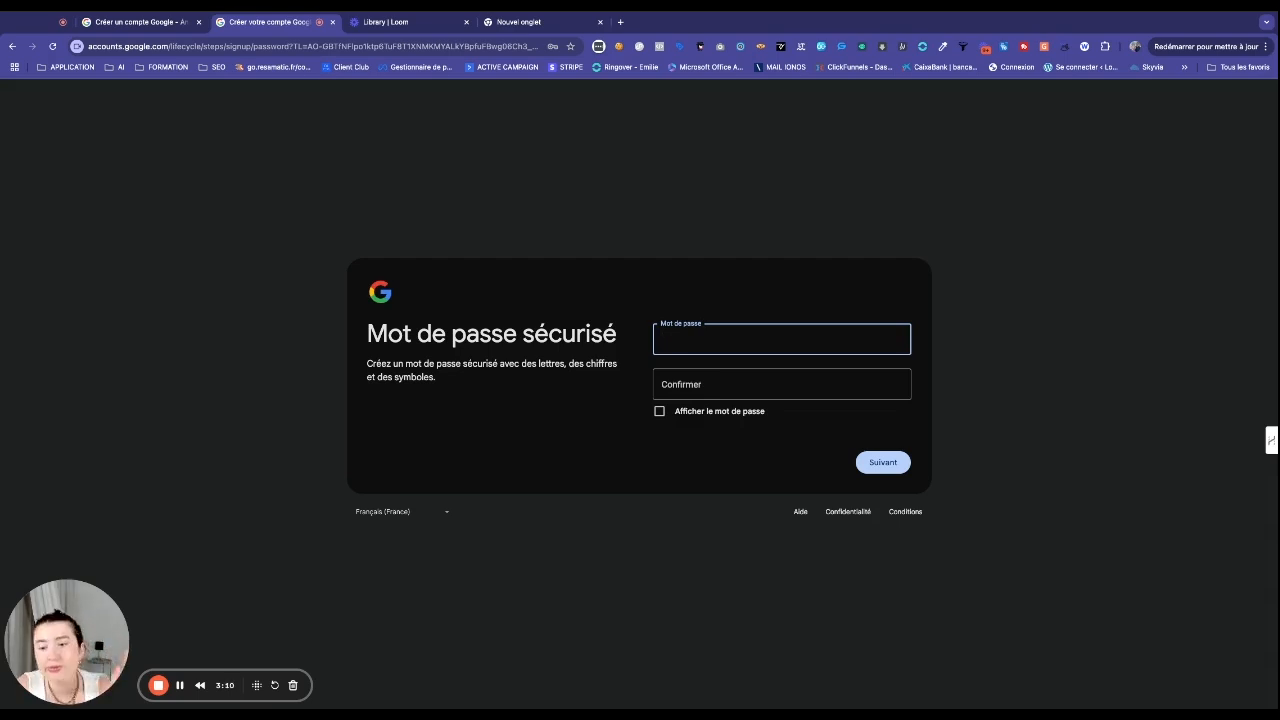
Step: Enter the account password and submit it
type("••••")
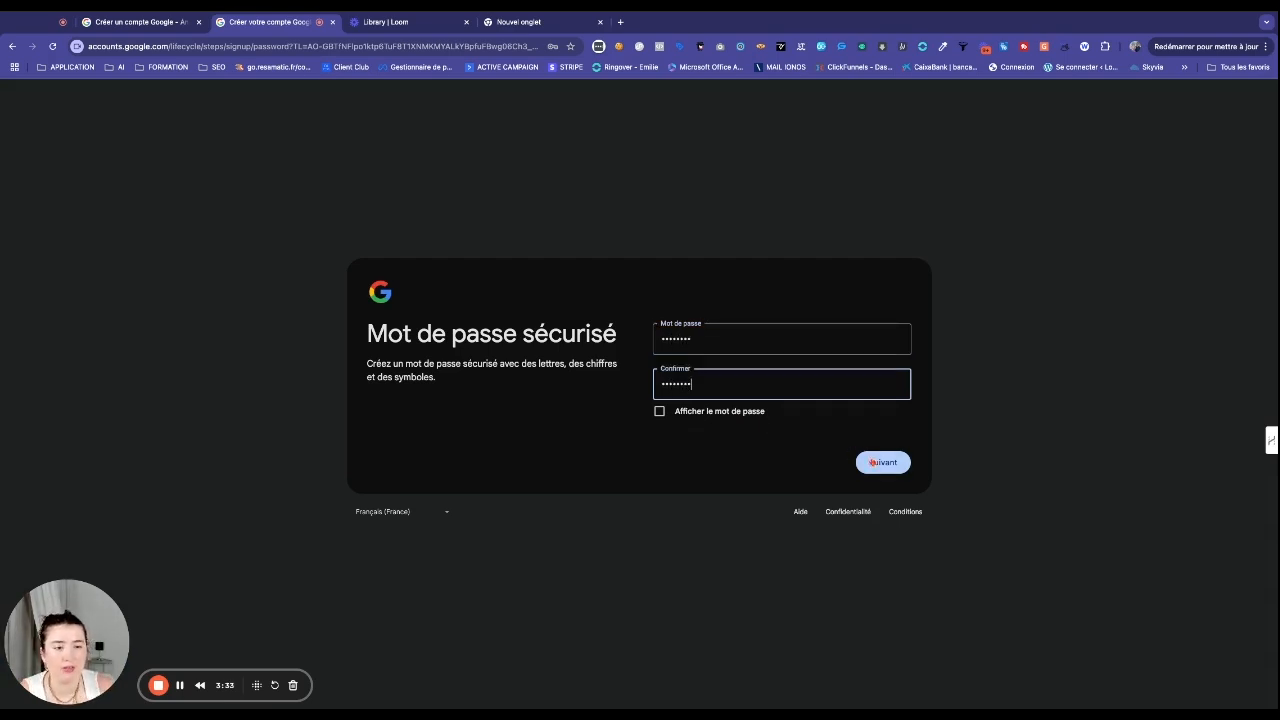
left_click(871, 462)
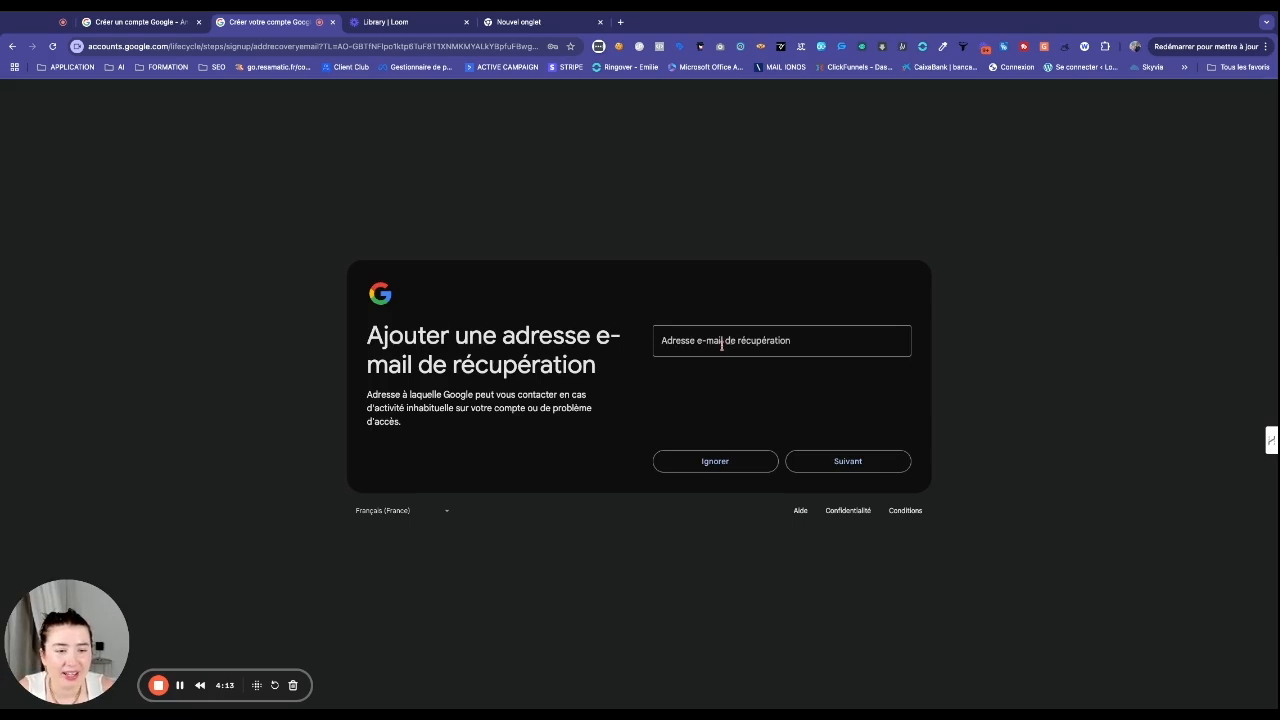
Step: Skip the recovery e-mail, confirm the account details, and accept the terms with J'accepte
left_click(741, 462)
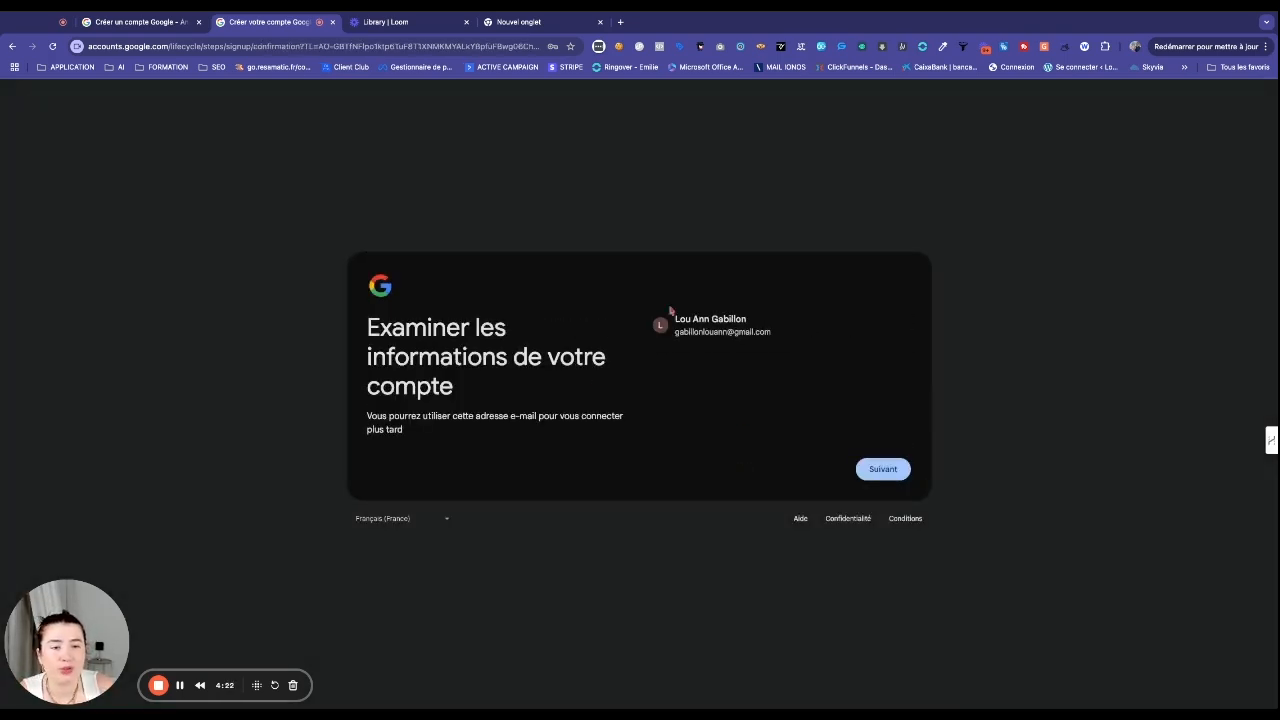
left_click(876, 467)
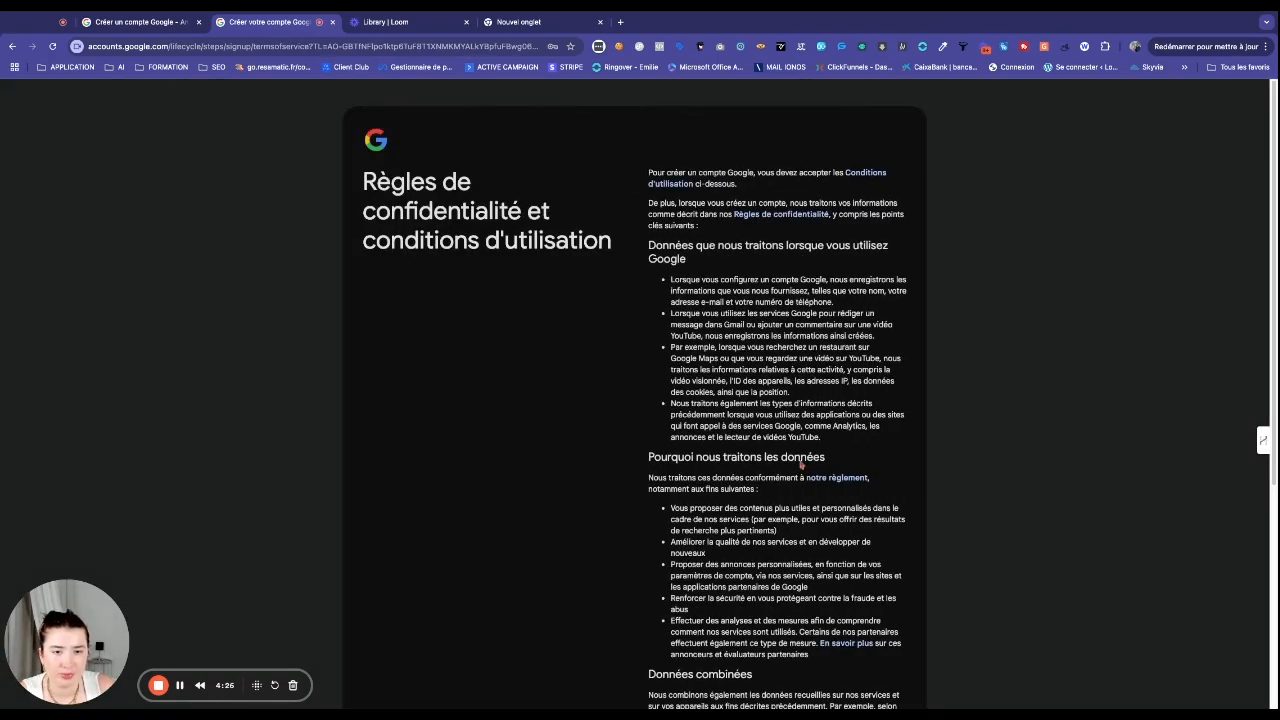
scroll(719, 476, "down", 3)
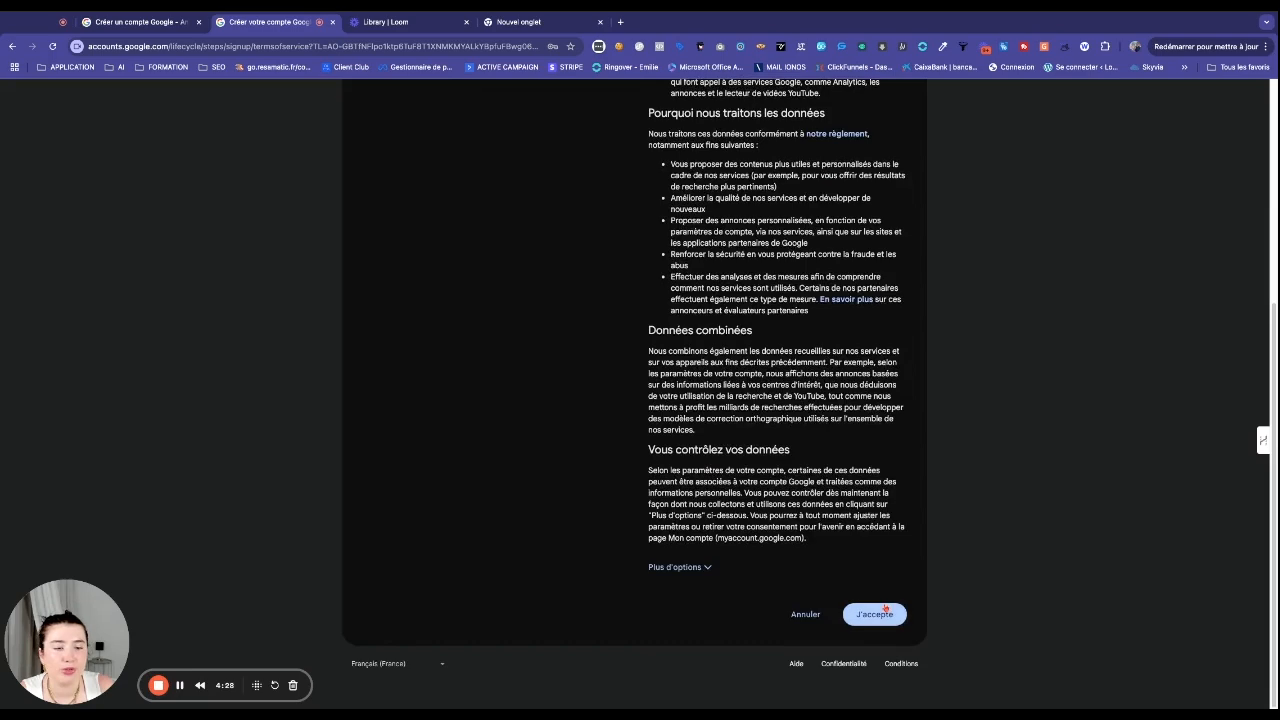
left_click(885, 611)
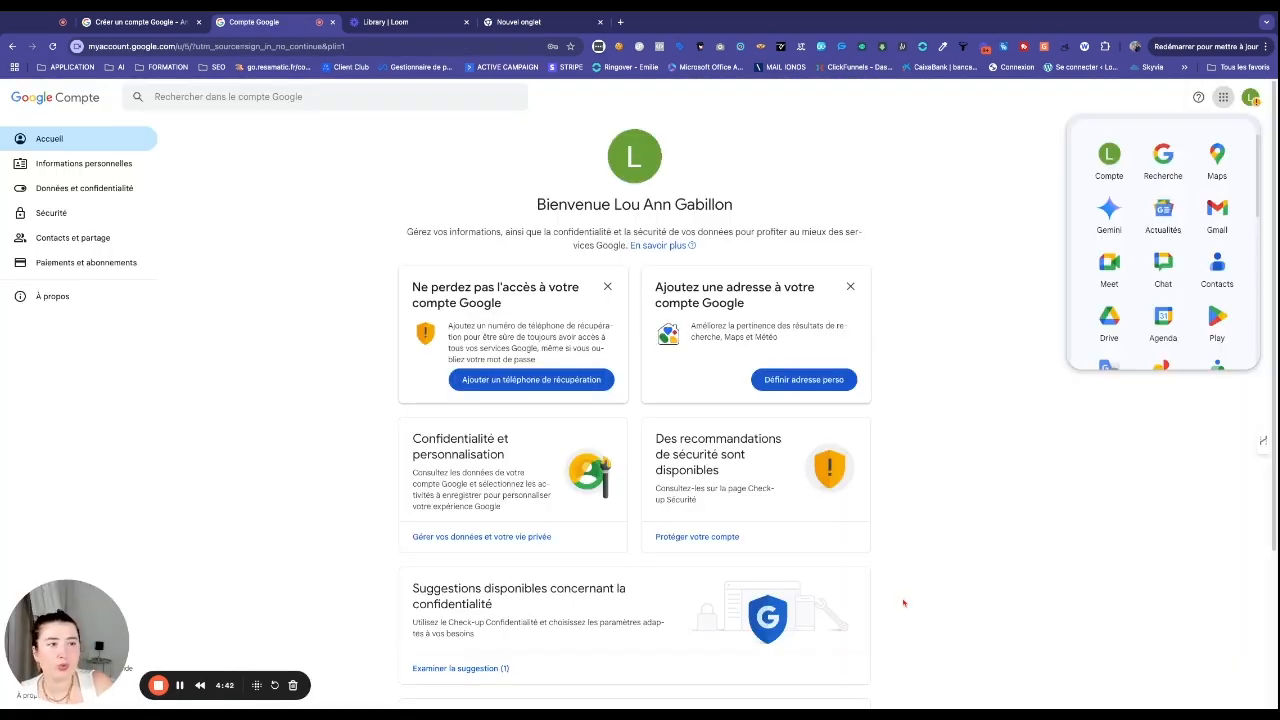
Step: Look over the welcome page, then go to Sécurité in the left navigation
scroll(1163, 280, "down", 1)
scroll(1163, 280, "up", 2)
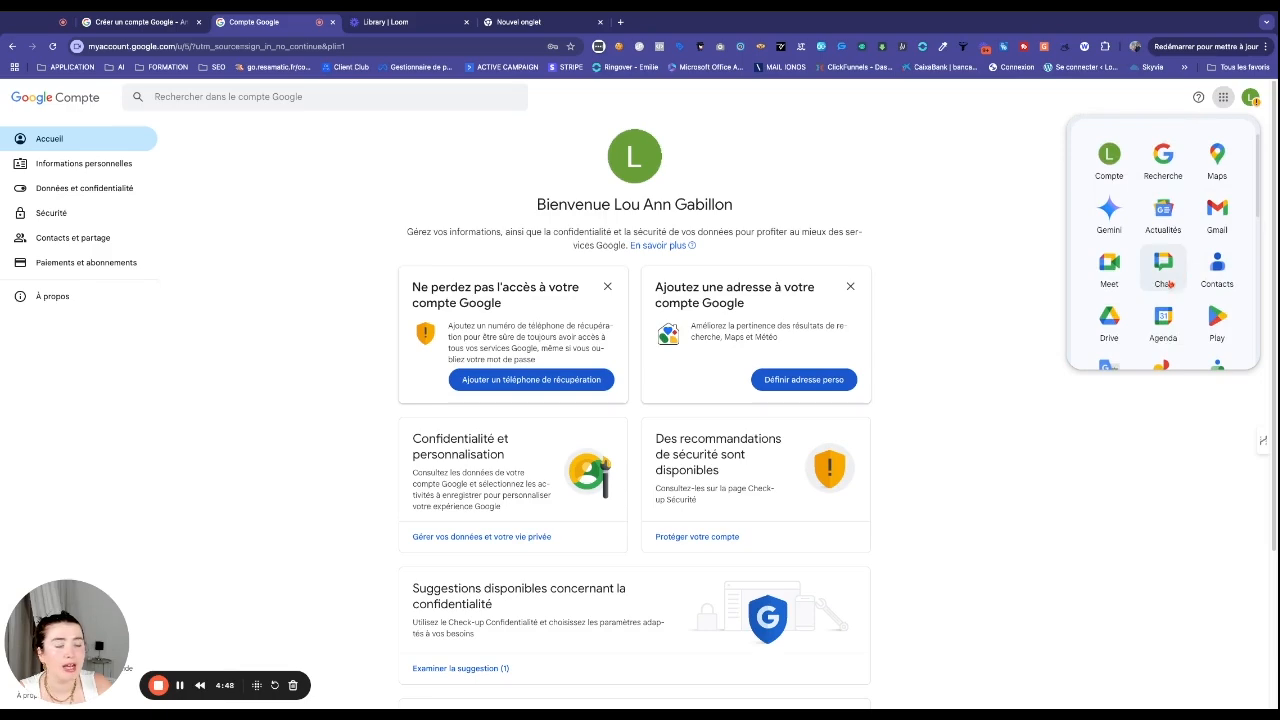
scroll(1175, 305, "down", 2)
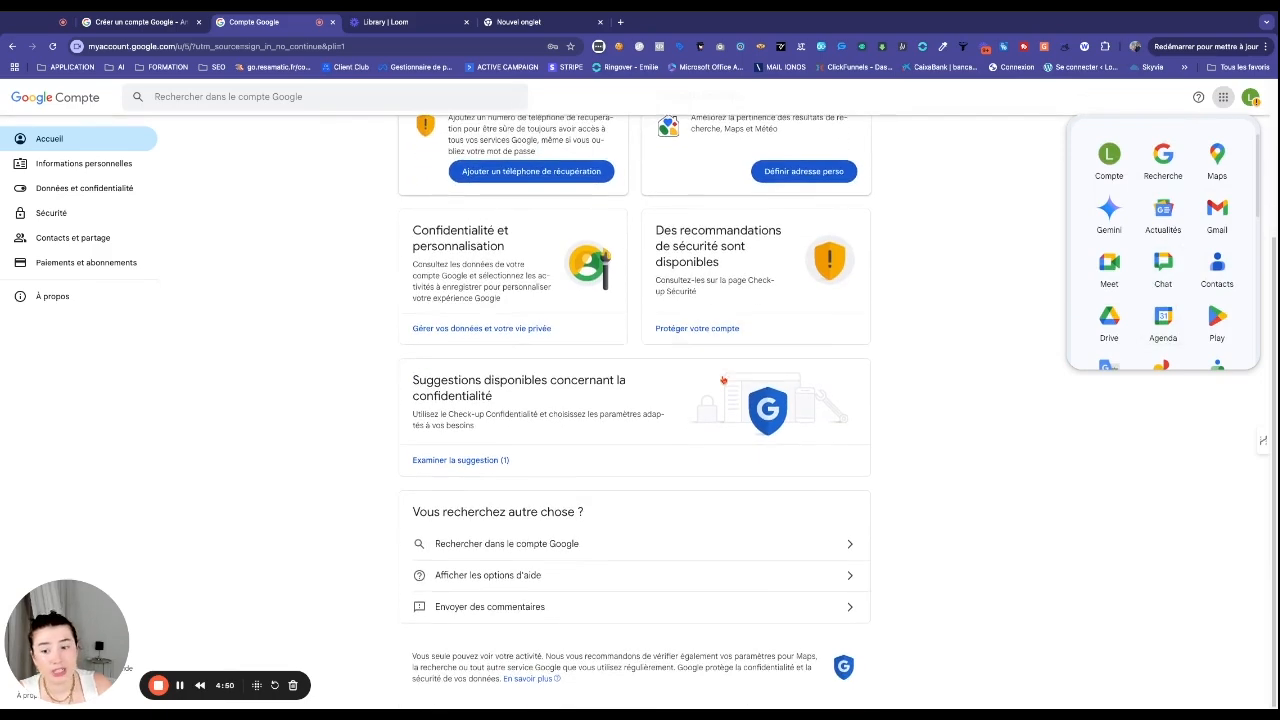
scroll(918, 287, "up", 3)
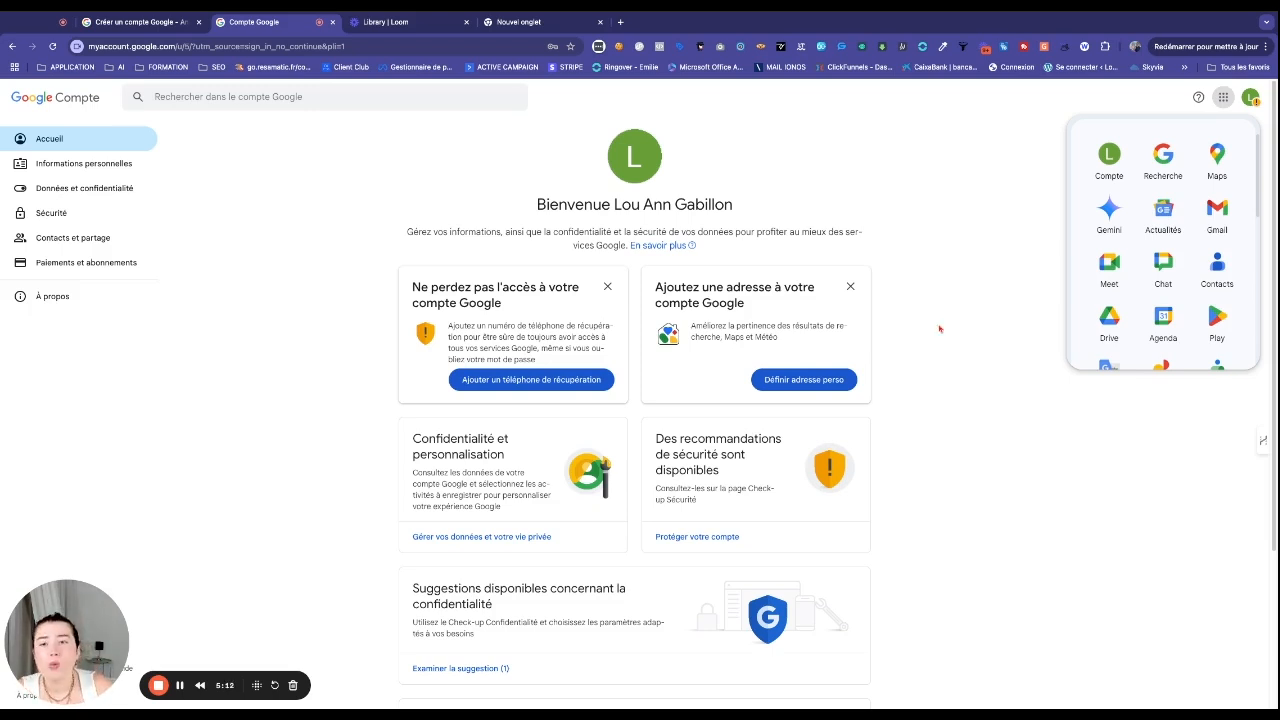
left_click(65, 214)
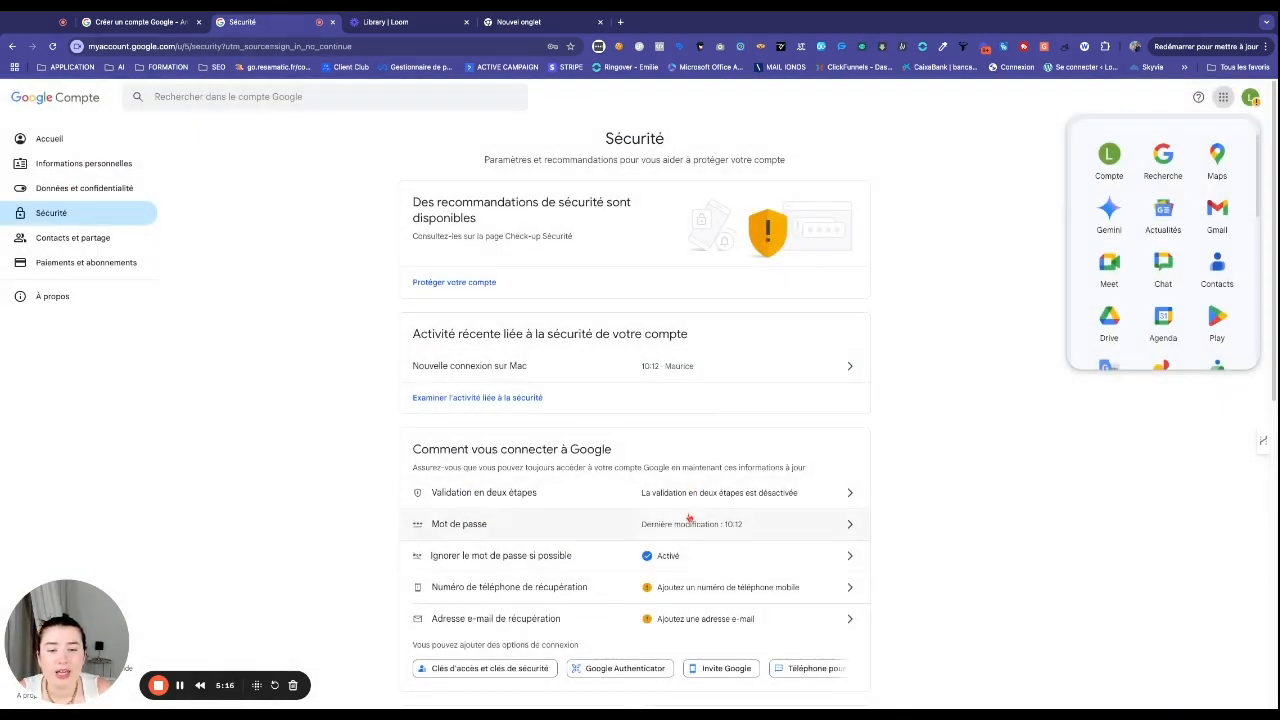
scroll(689, 517, "down", 1)
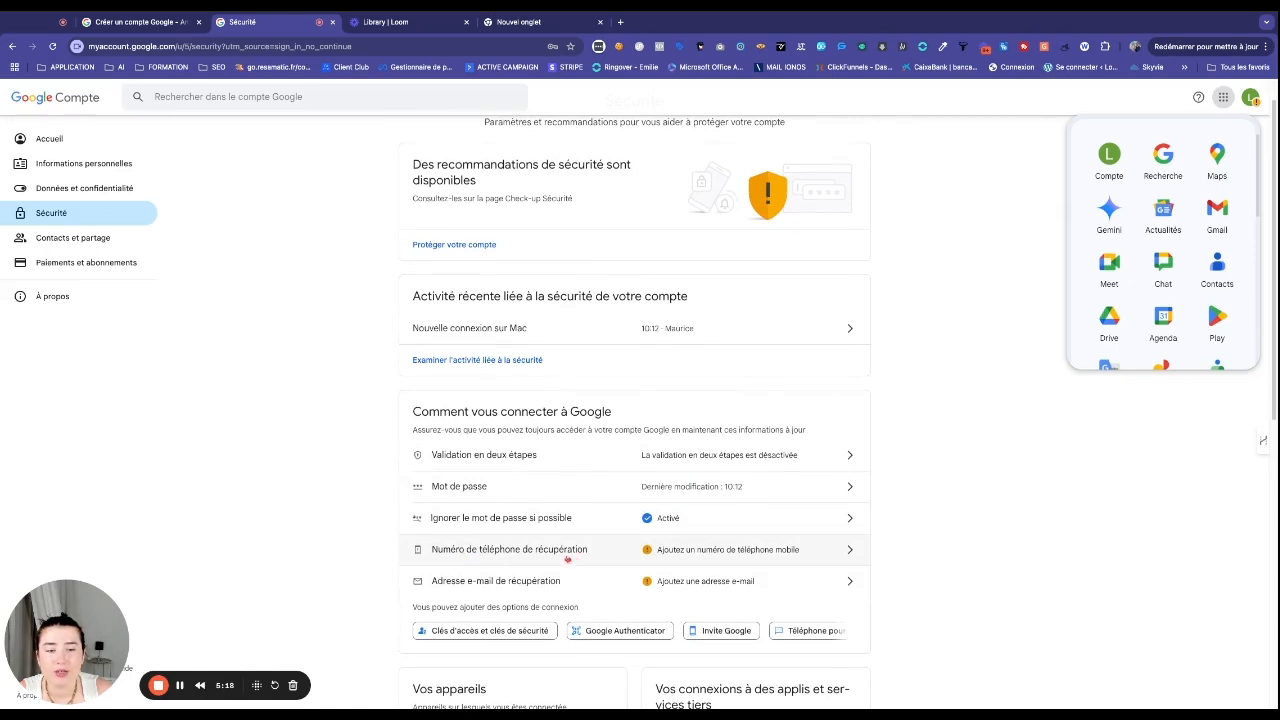